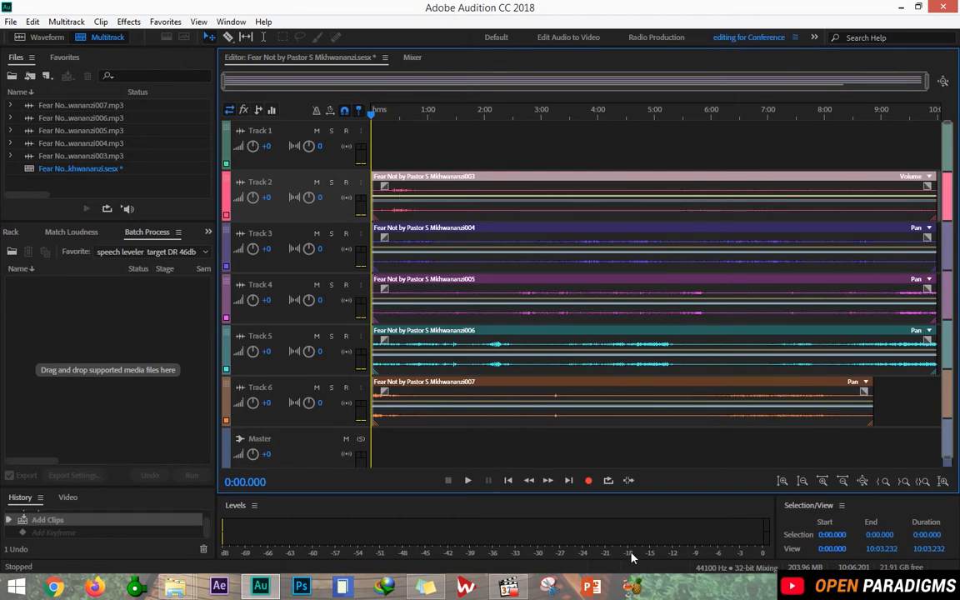
# Deselect all clips, then select only the 003 sermon clip on Track 2.
pyautogui.click(471, 156)
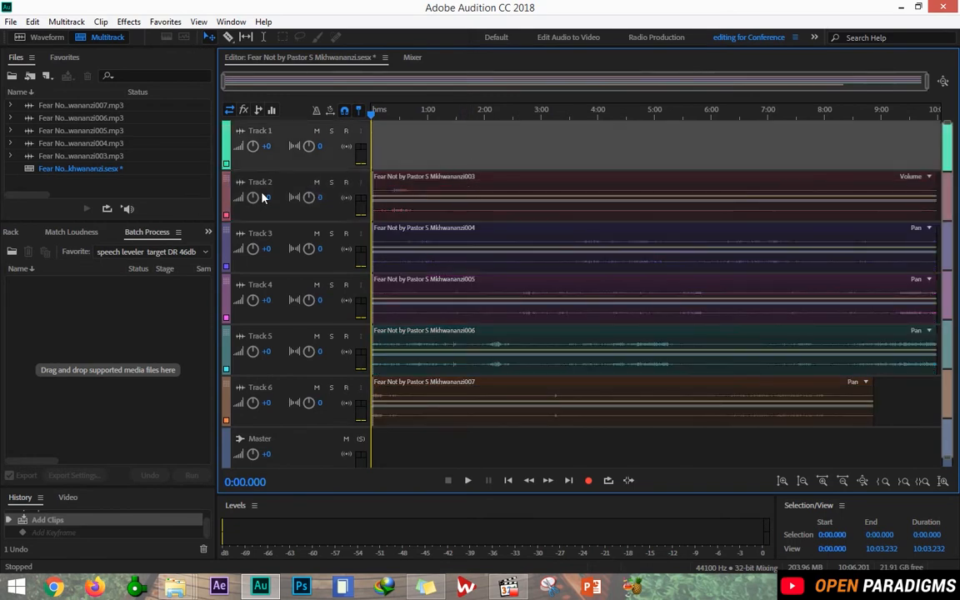
pyautogui.click(385, 189)
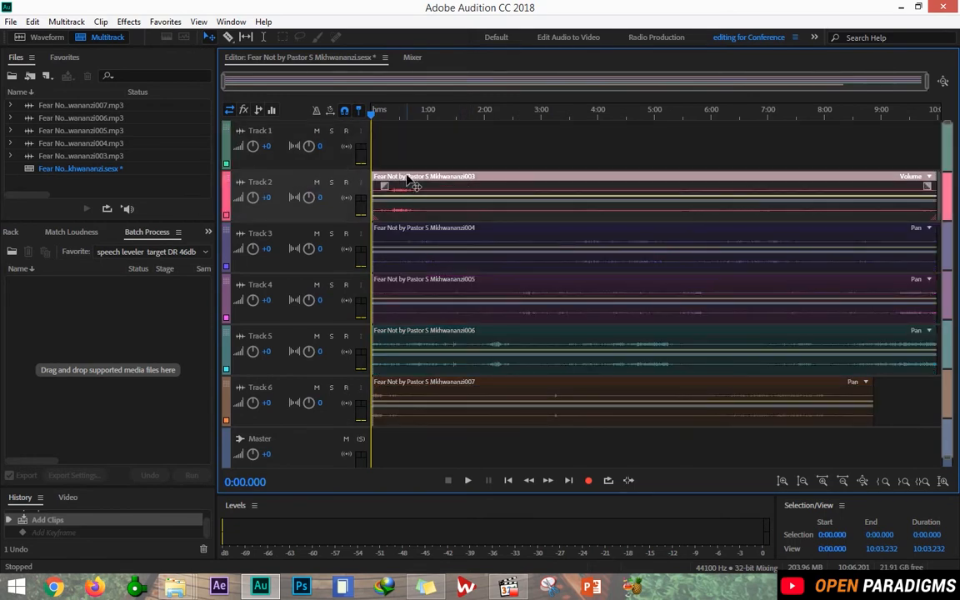
# Open the 003 clip in Waveform view, scrub through it, then select the whole waveform with Ctrl+A.
pyautogui.doubleClick(408, 177)
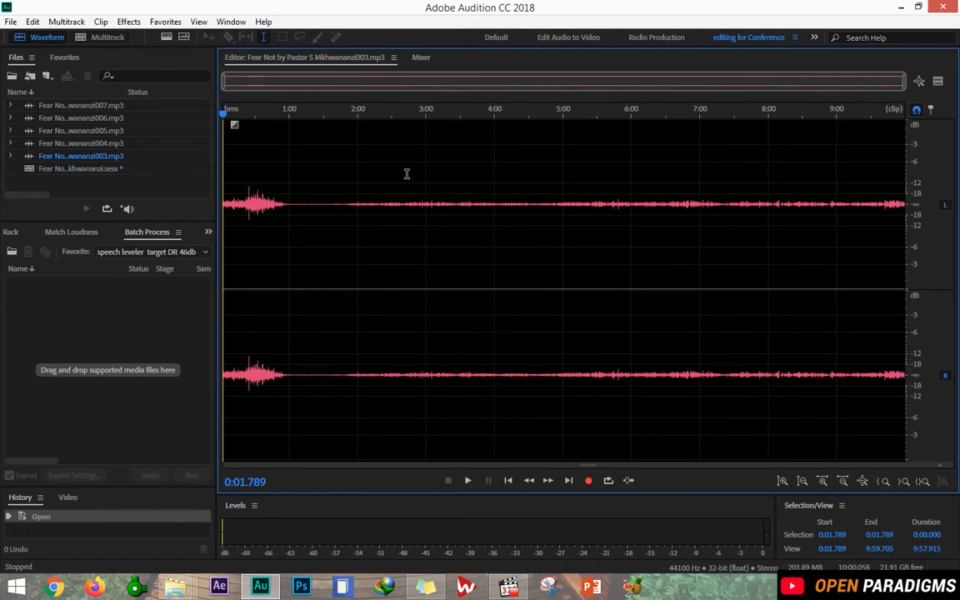
pyautogui.moveTo(331, 210)
pyautogui.mouseDown()
pyautogui.moveTo(391, 204)
pyautogui.moveTo(343, 200)
pyautogui.mouseUp()
pyautogui.click(407, 229)
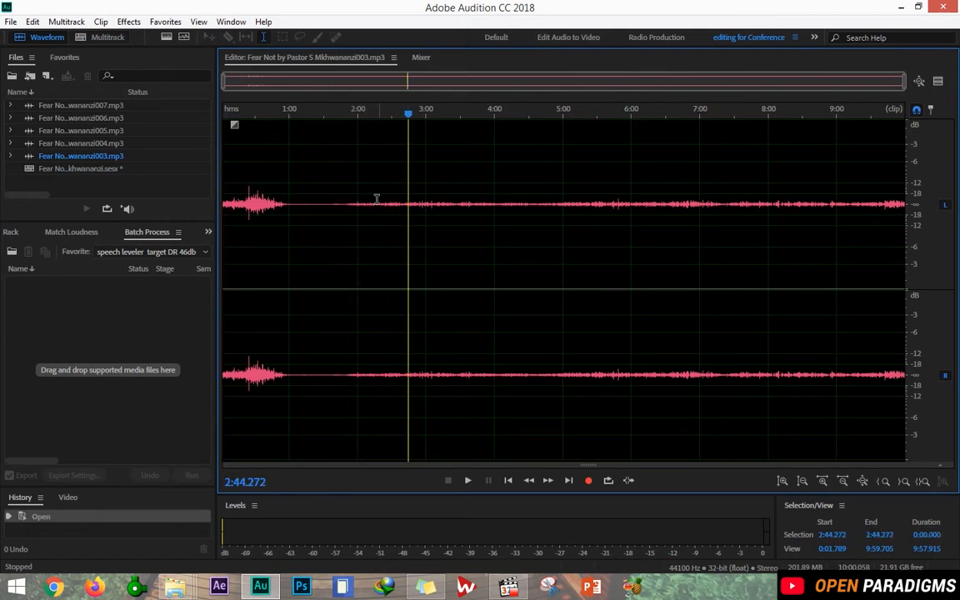
pyautogui.click(253, 193)
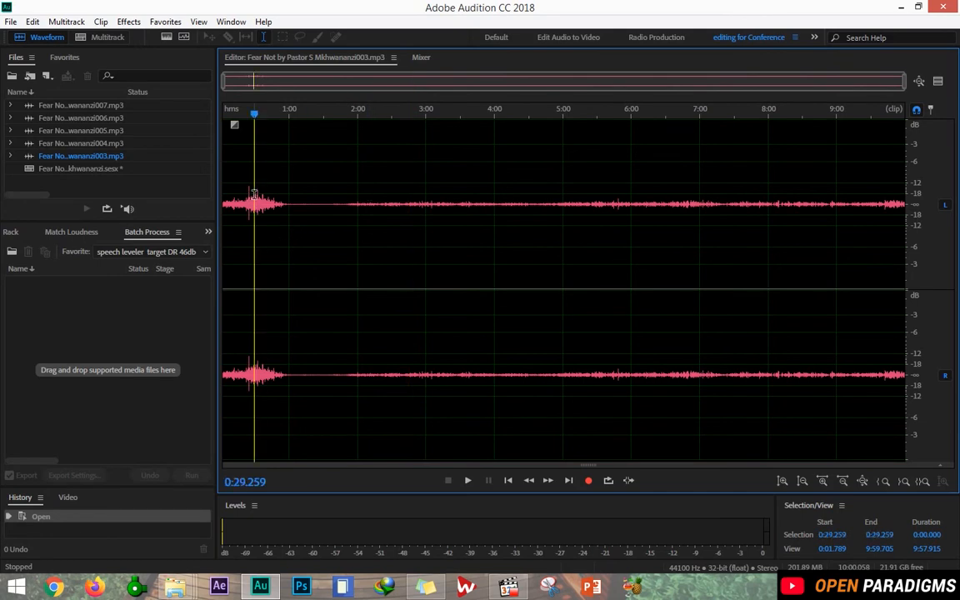
pyautogui.click(248, 179)
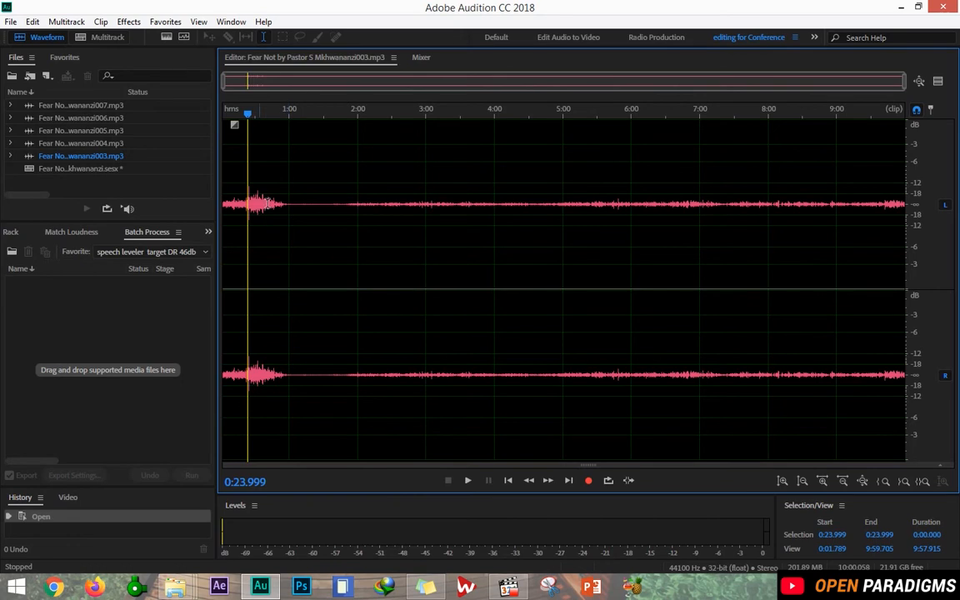
pyautogui.moveTo(460, 208); pyautogui.dragTo(494, 212)
pyautogui.click(412, 215)
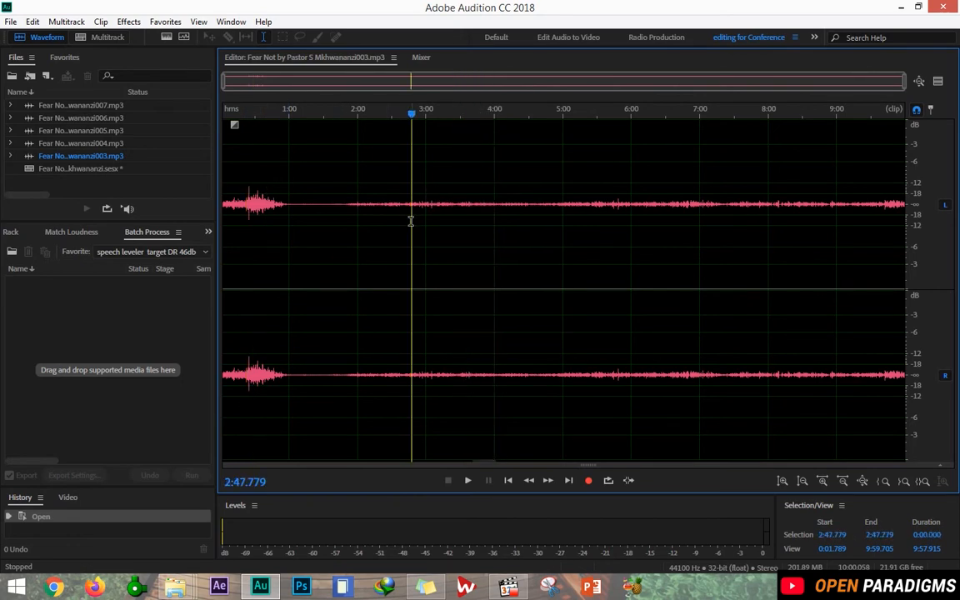
pyautogui.click(351, 224)
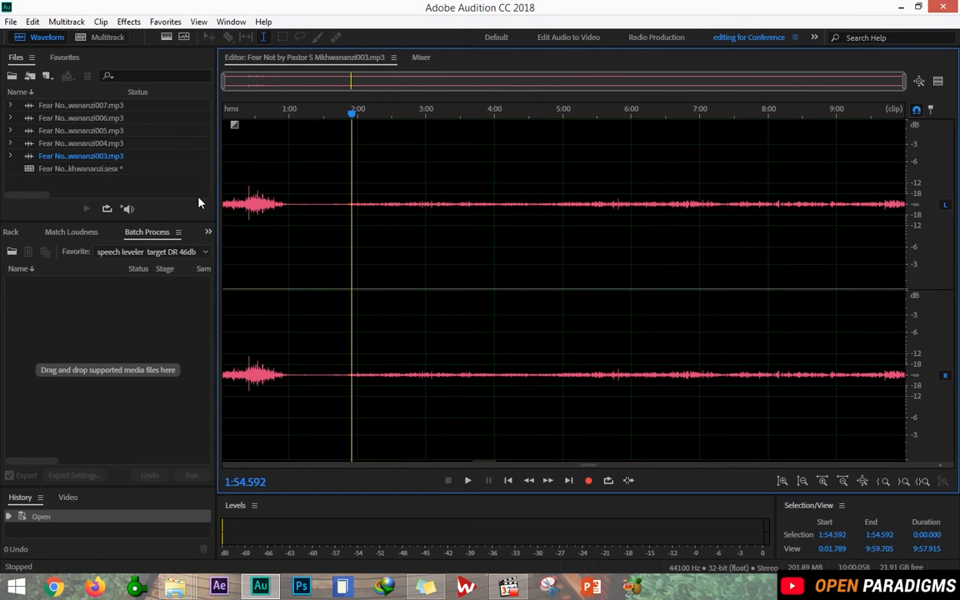
pyautogui.hotkey('ctrl', 'a')
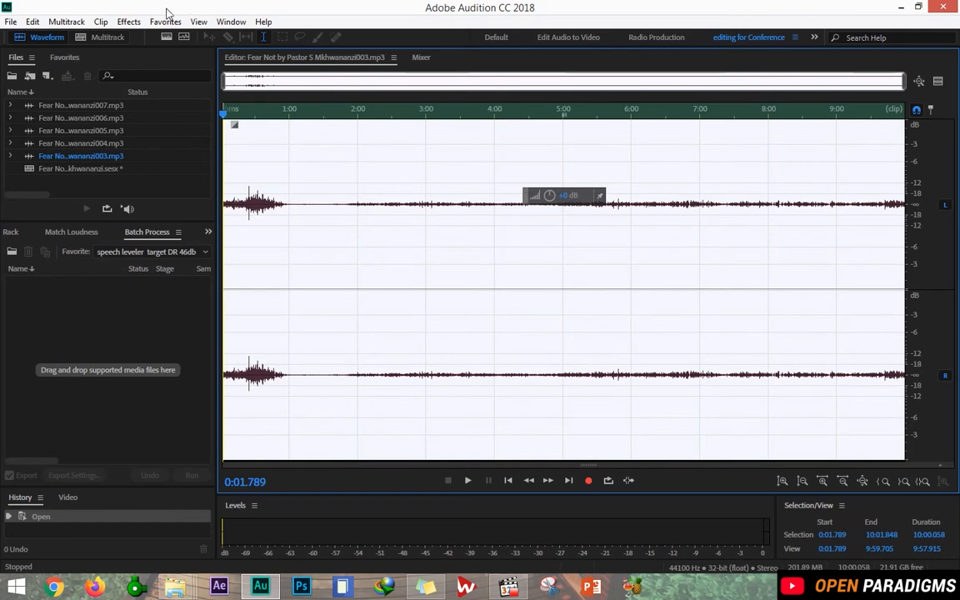
# Choose Effects > Amplitude and Compression > Speech Volume Leveler for the selected recording.
pyautogui.click(130, 22)
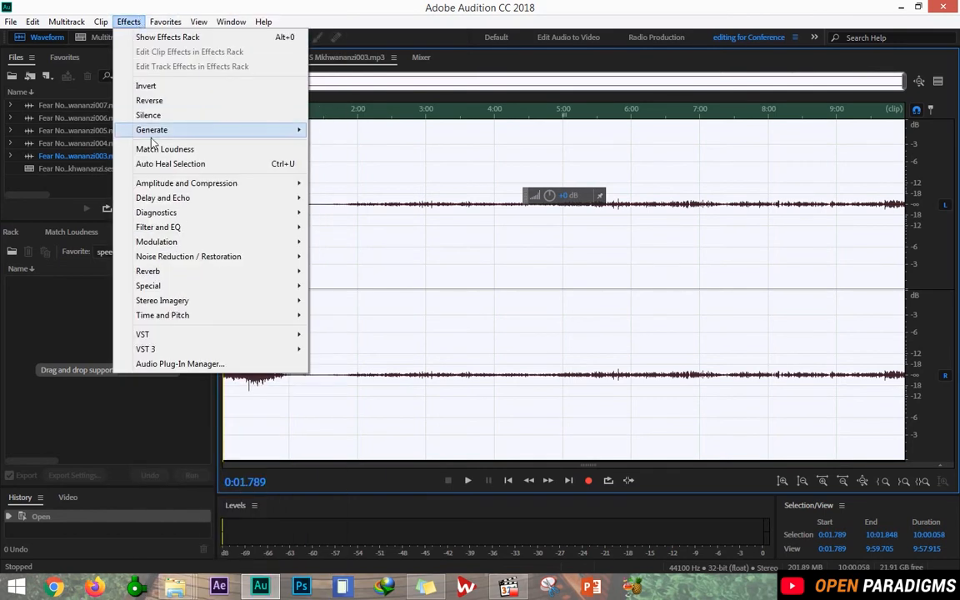
pyautogui.moveTo(185, 185)
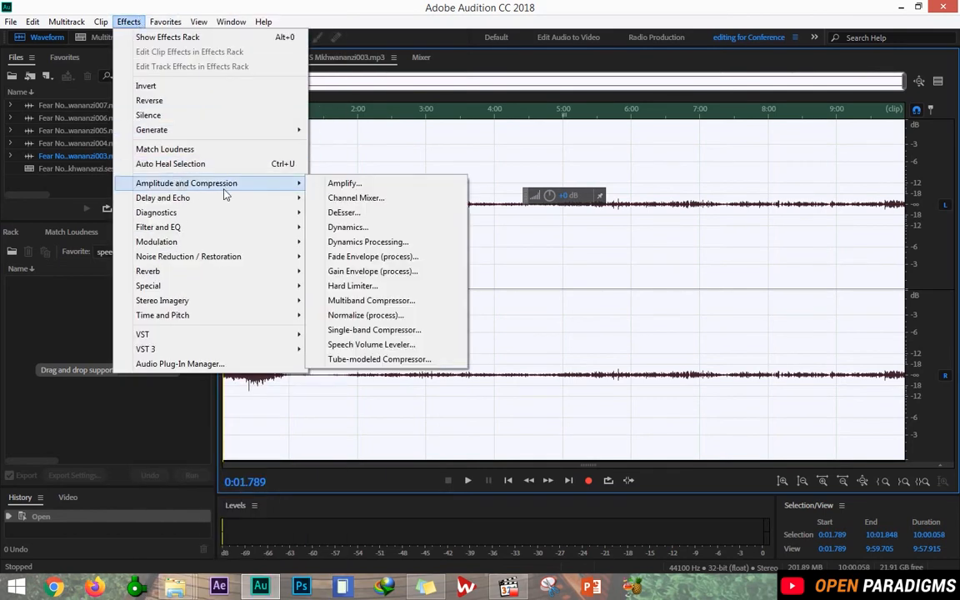
pyautogui.click(393, 351)
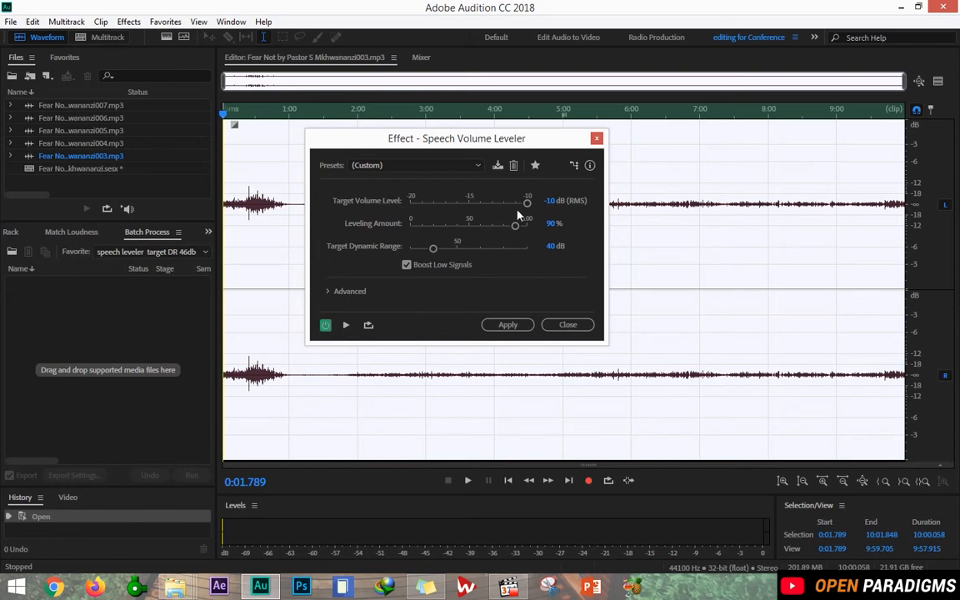
# Lower the target volume to -10.6 dB and preview the audio at 0% leveling.
pyautogui.moveTo(527, 203); pyautogui.dragTo(514, 208)
pyautogui.moveTo(515, 225); pyautogui.dragTo(332, 246)
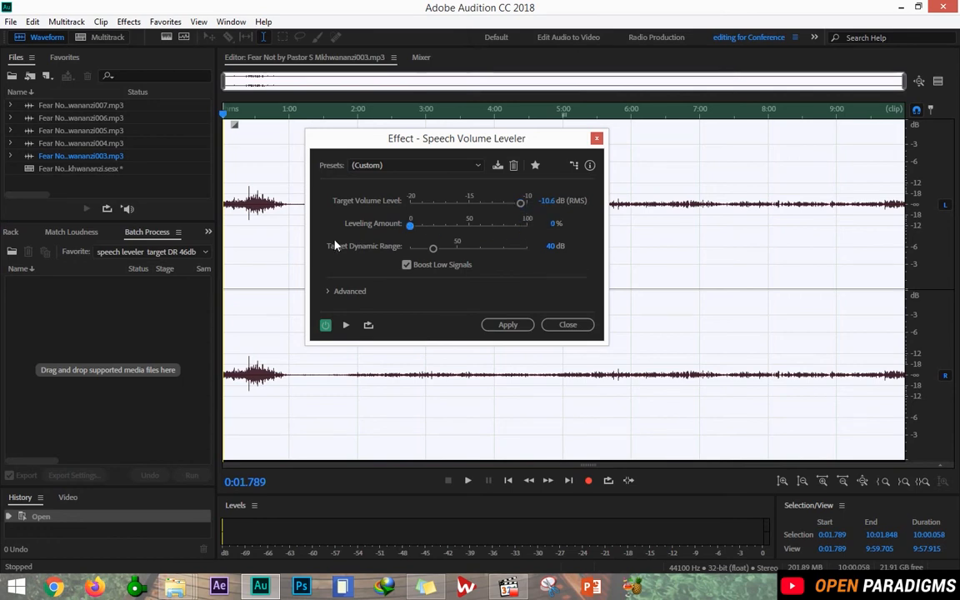
pyautogui.click(346, 325)
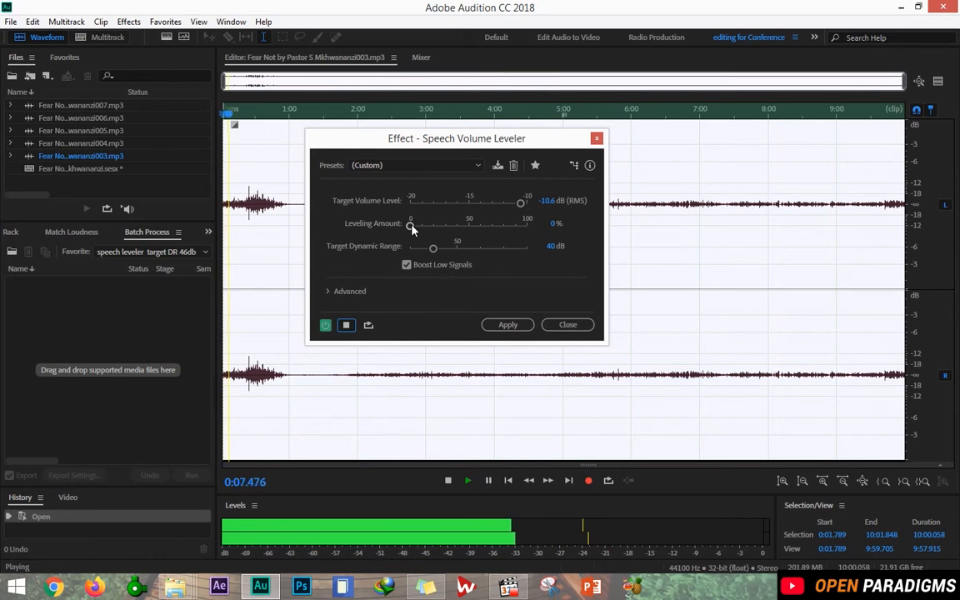
pyautogui.click(346, 325)
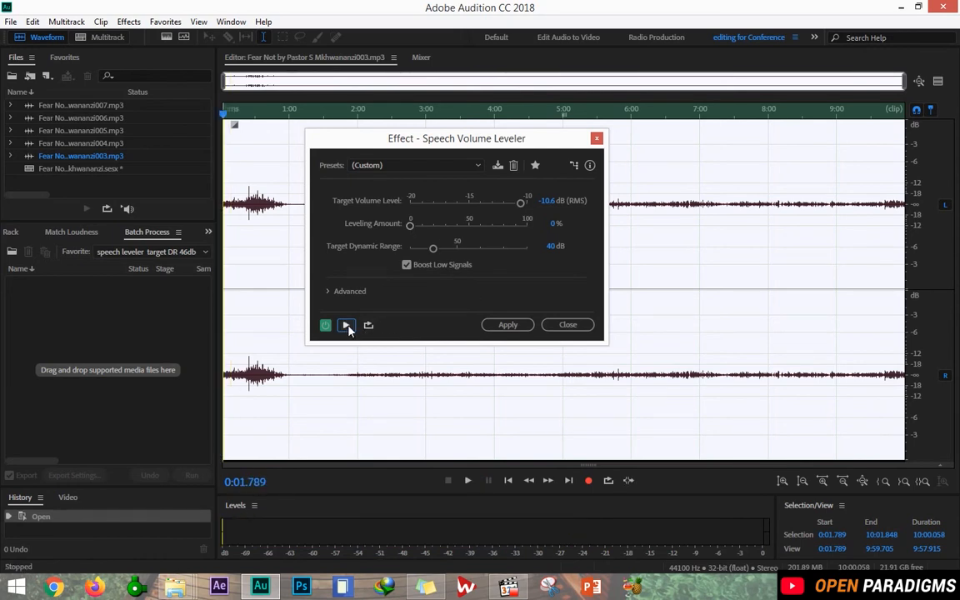
# Preview at 96.6% leveling, then ease the leveling amount back to about 89%.
pyautogui.moveTo(410, 225); pyautogui.dragTo(523, 227)
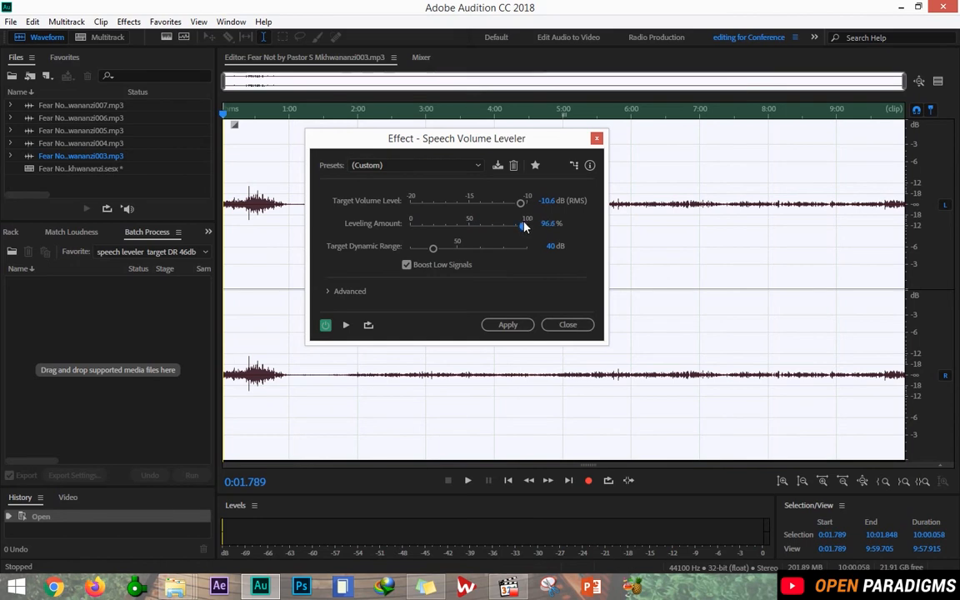
pyautogui.click(346, 326)
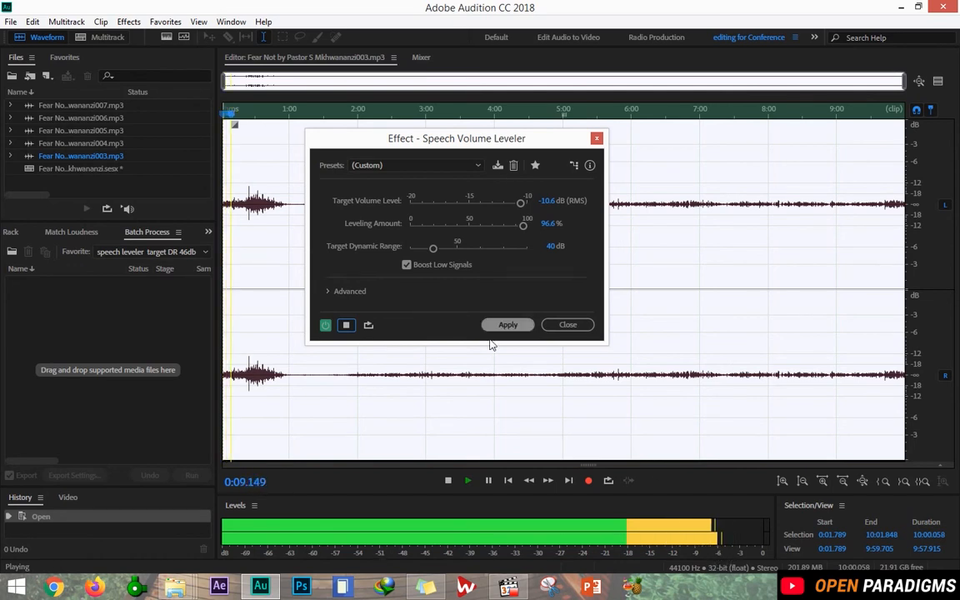
pyautogui.click(352, 327)
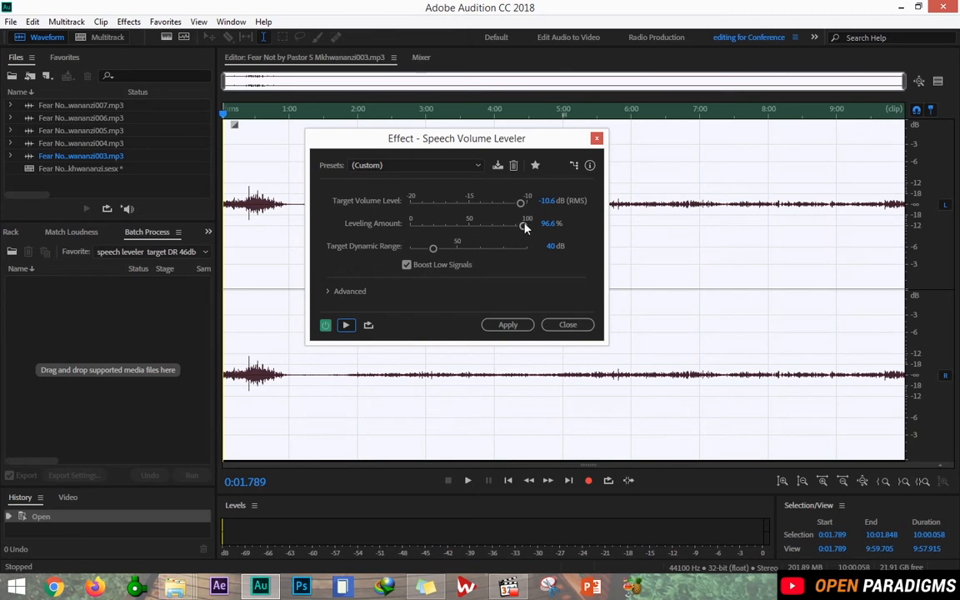
pyautogui.moveTo(523, 227); pyautogui.dragTo(517, 240)
# Enter a 90% leveling amount and a 45 dB target dynamic range.
pyautogui.click(546, 223)
pyautogui.write('90')
pyautogui.press('Return')
pyautogui.moveTo(431, 253); pyautogui.dragTo(454, 250)
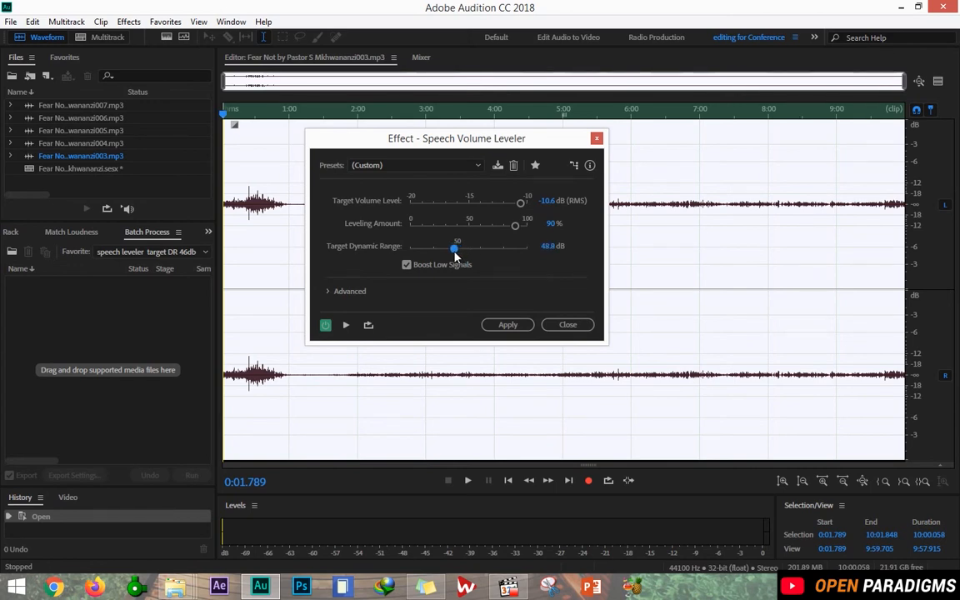
pyautogui.click(546, 245)
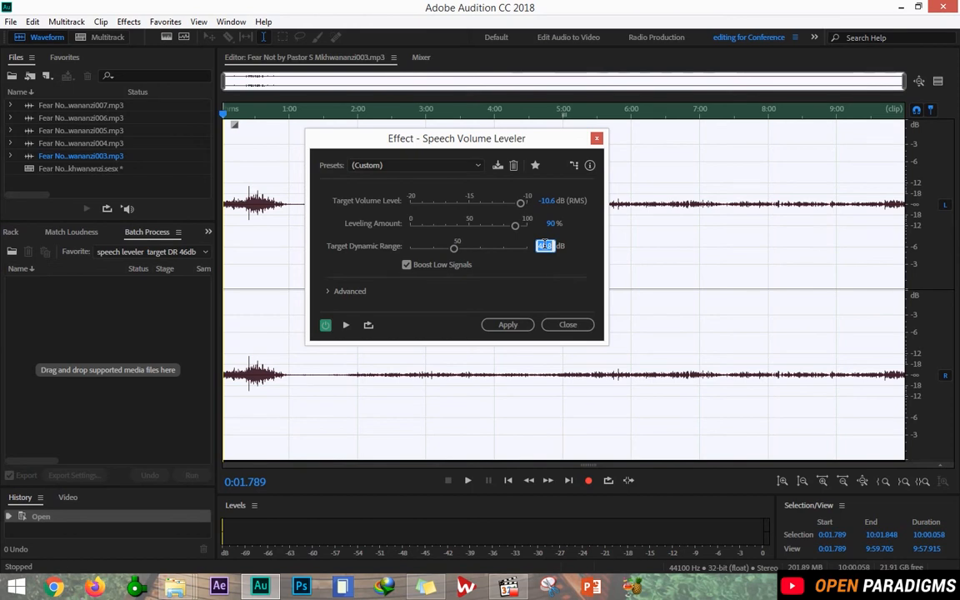
pyautogui.write('45')
pyautogui.press('Return')
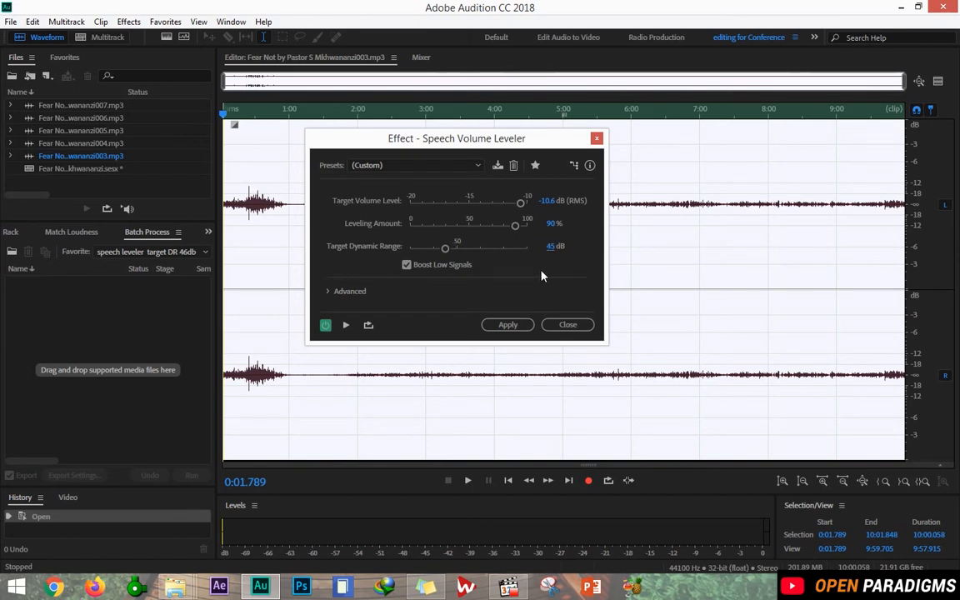
# Turn off boosting of low signals and preview the adjusted leveling.
pyautogui.click(406, 265)
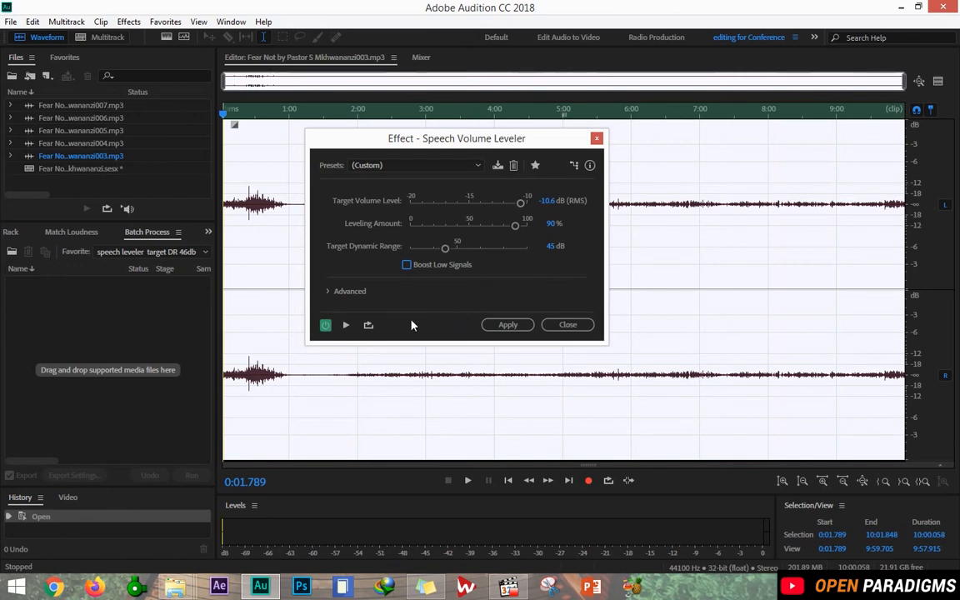
pyautogui.click(346, 325)
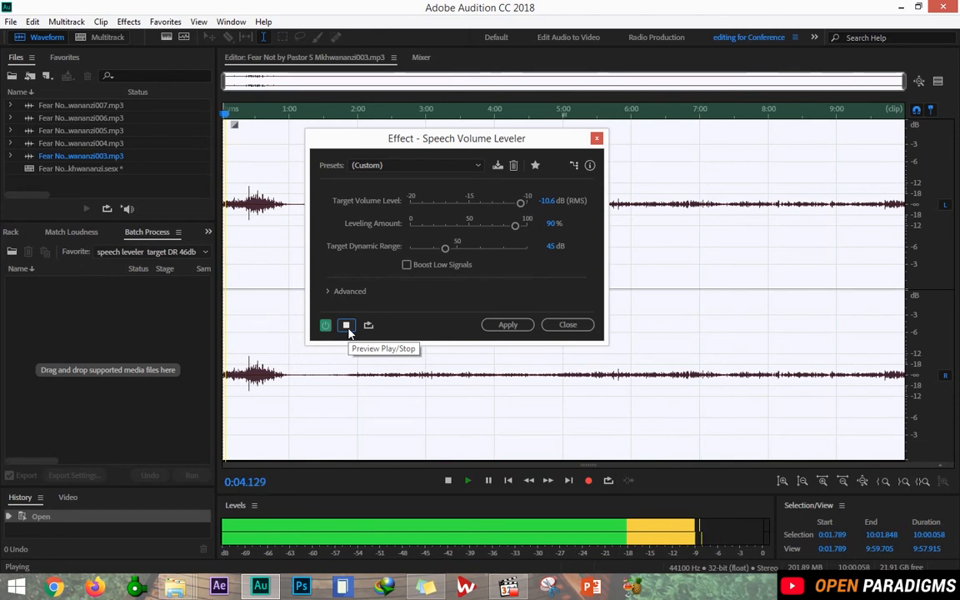
pyautogui.click(349, 331)
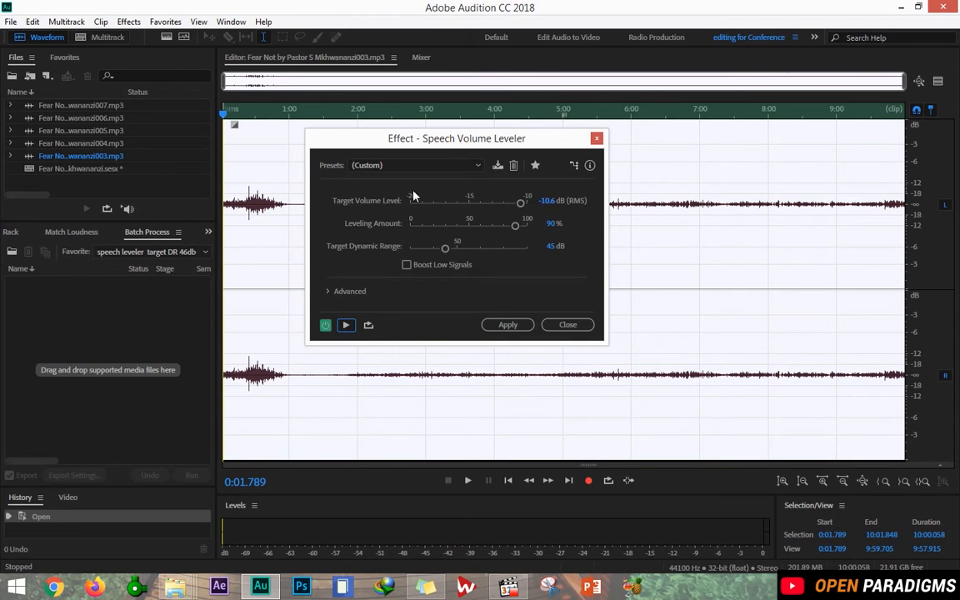
# Save the leveler settings as a preset named 'boost volume for sermon'.
pyautogui.click(498, 166)
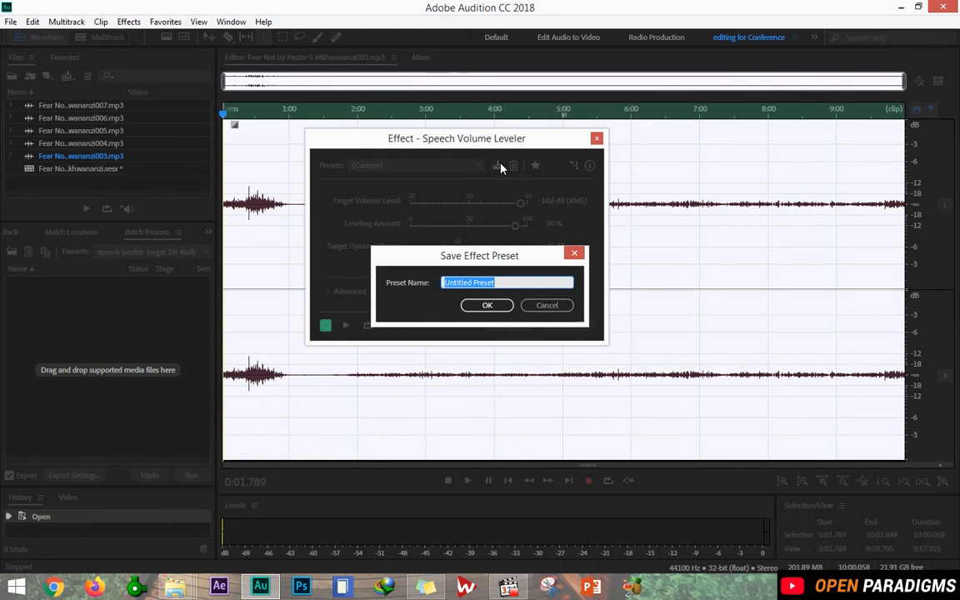
pyautogui.write('boost ')
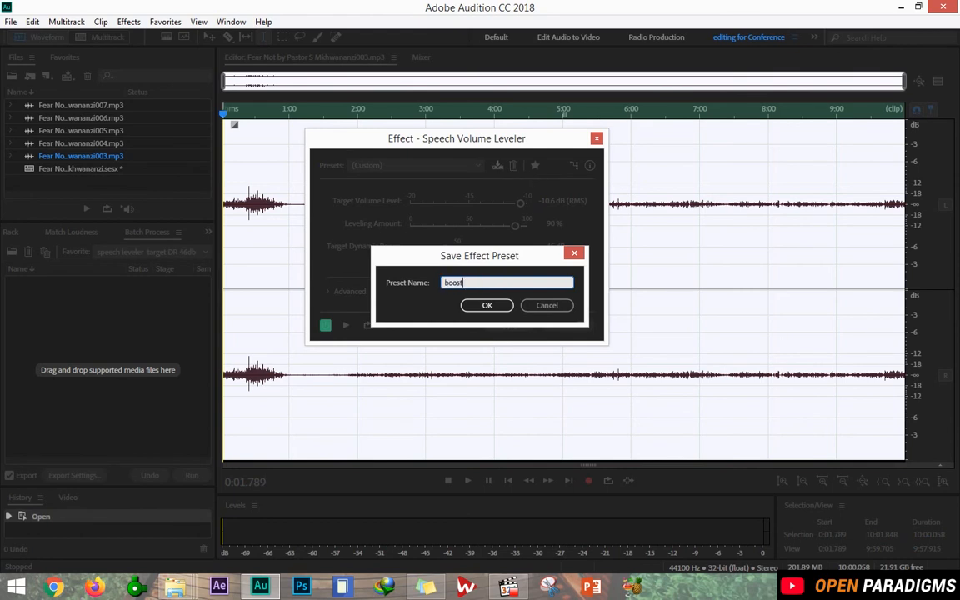
pyautogui.write('volume for sermon')
pyautogui.click(488, 305)
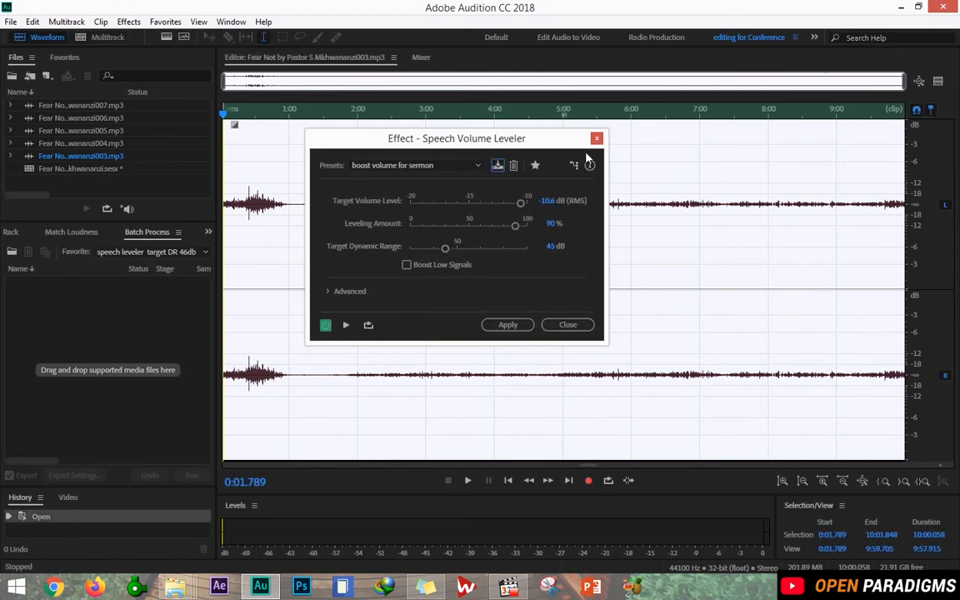
# Save the same settings as a favorite named 'boost volume for sermon'.
pyautogui.click(536, 167)
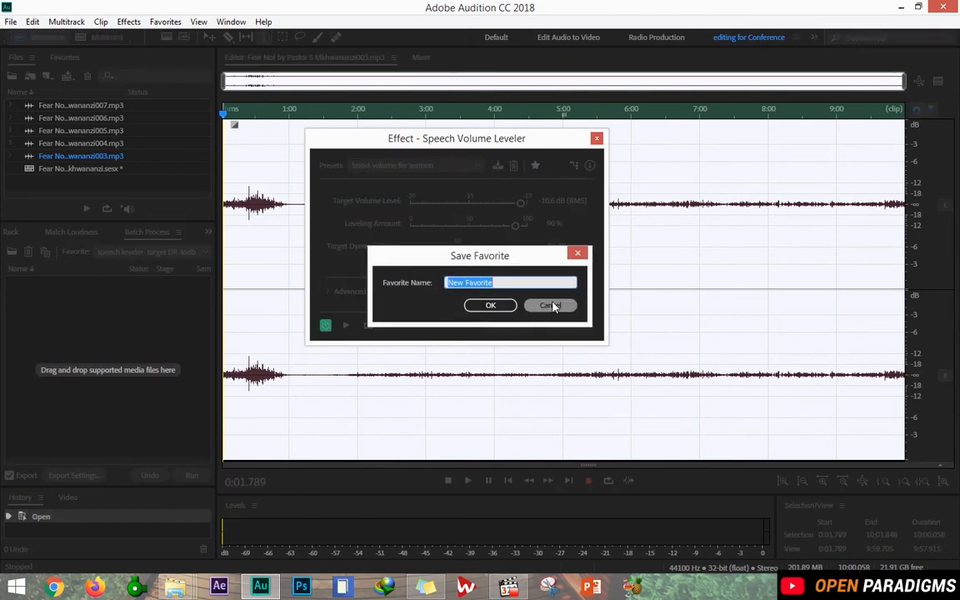
pyautogui.write('boss')
pyautogui.press('BackSpace')
pyautogui.press('BackSpace')
pyautogui.write('ost volume for sermon')
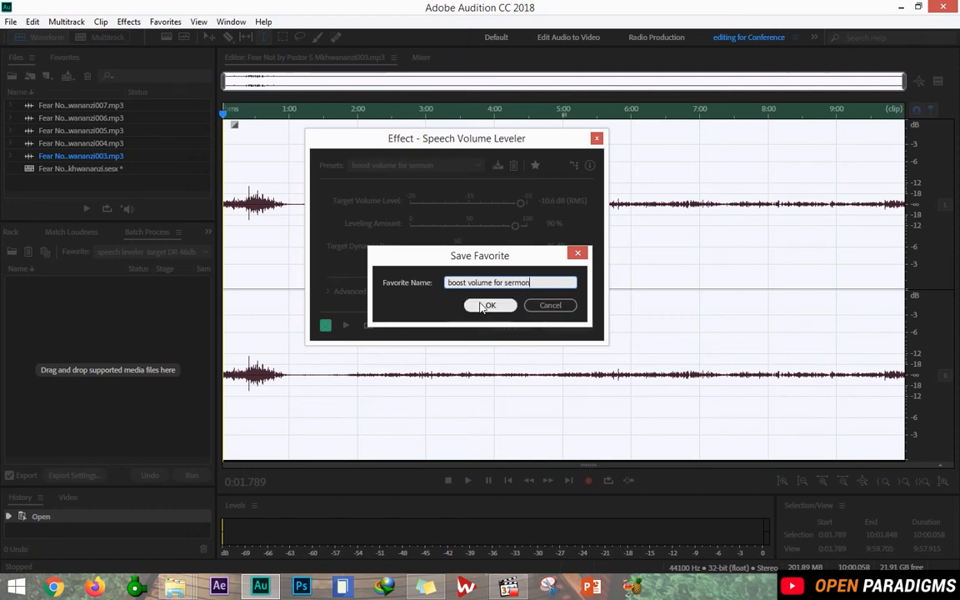
pyautogui.click(489, 306)
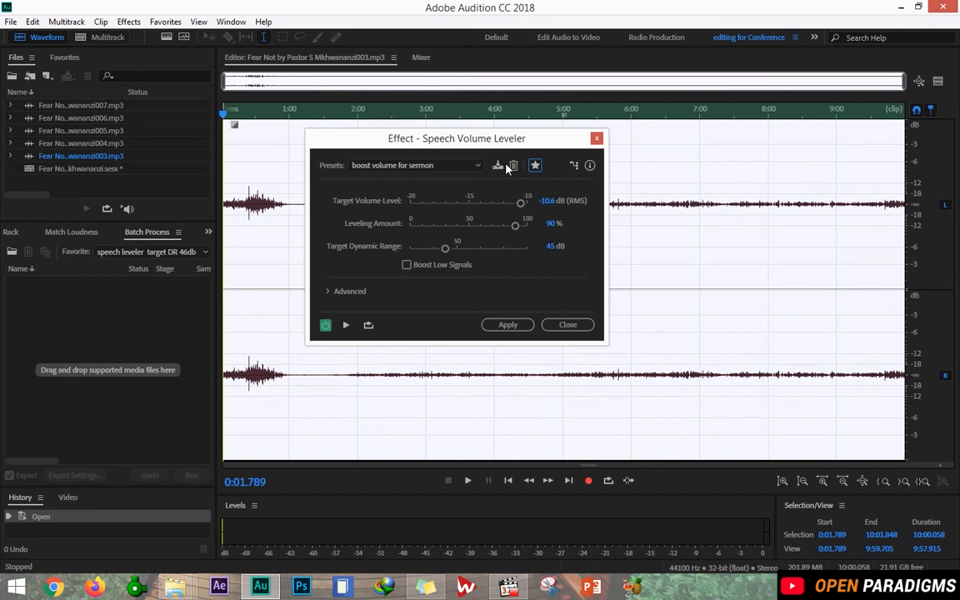
# Apply the leveler to the 003 clip, check the louder waveform, and return to Multitrack.
pyautogui.click(500, 325)
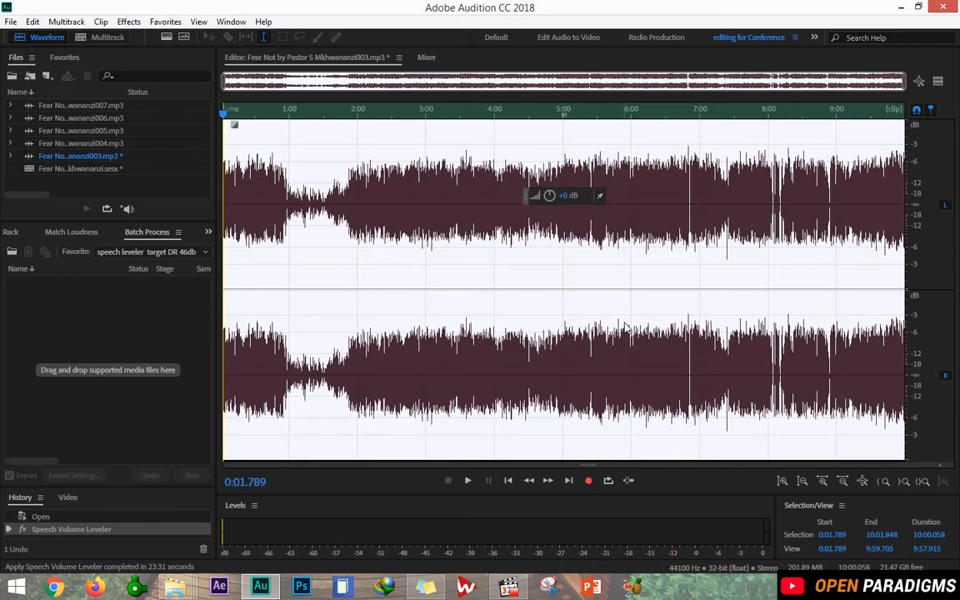
pyautogui.rightClick(337, 247)
pyautogui.click(289, 266)
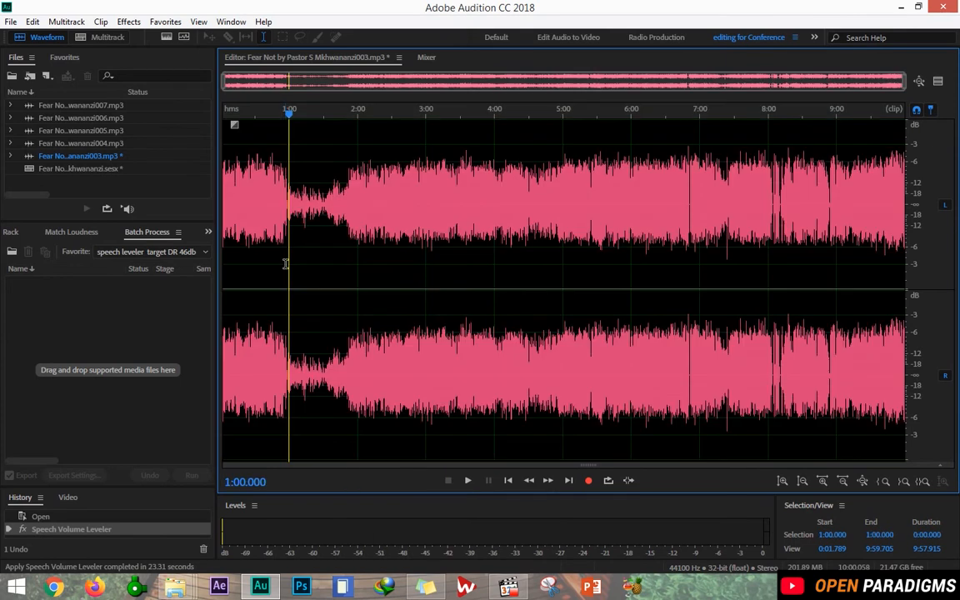
pyautogui.moveTo(299, 269); pyautogui.dragTo(233, 267)
pyautogui.click(329, 263)
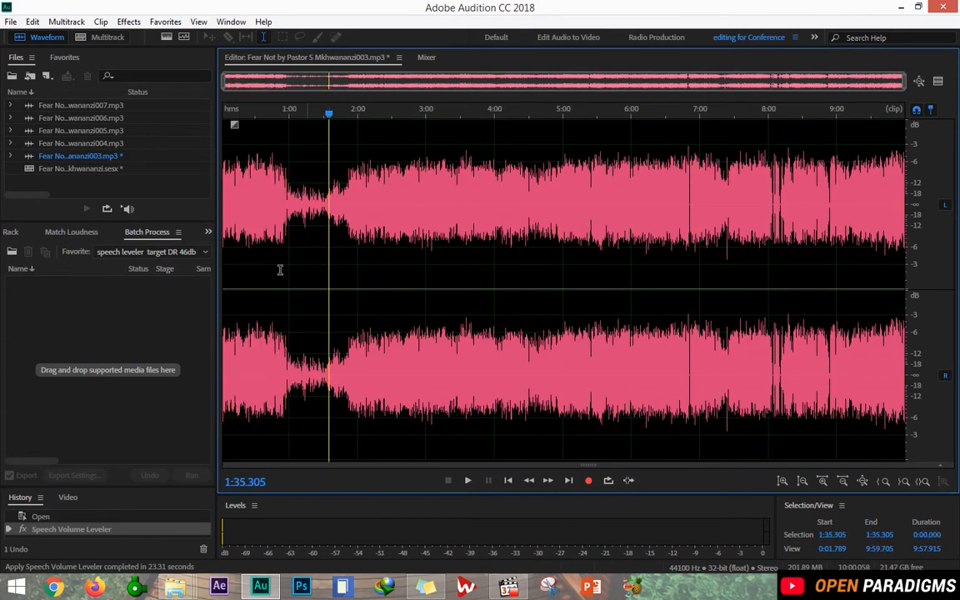
pyautogui.click(244, 267)
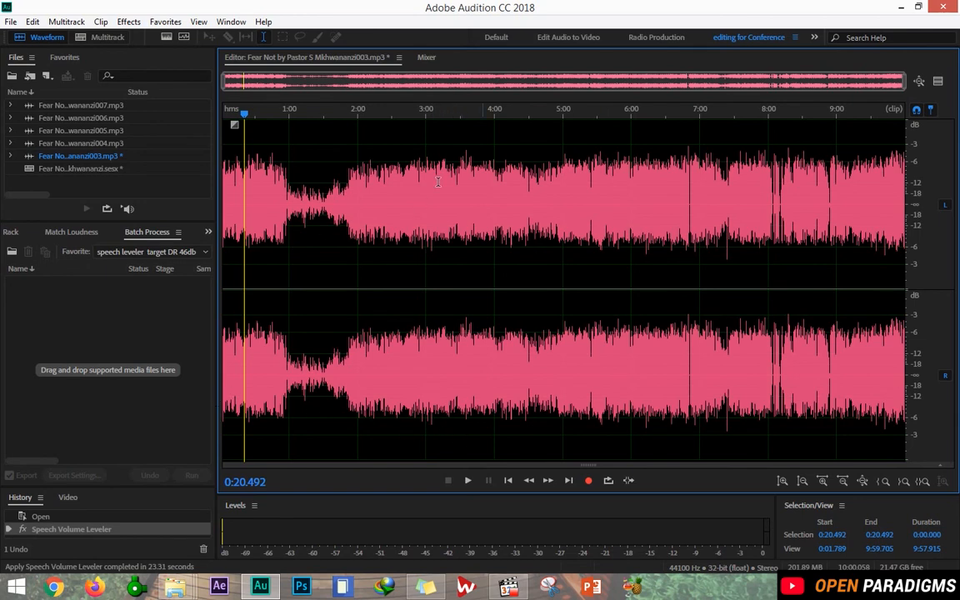
pyautogui.click(113, 38)
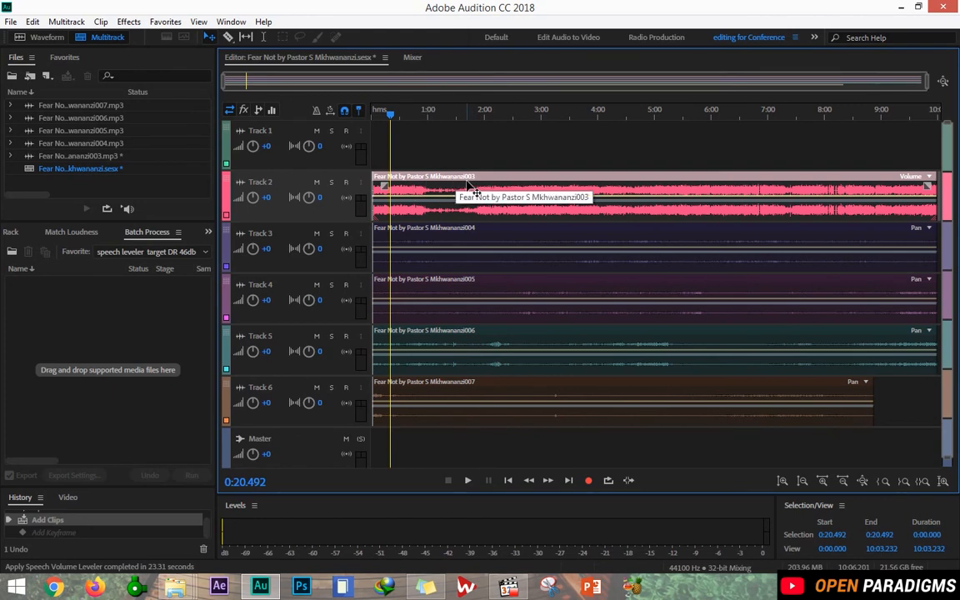
# Select the 004–007 clips on Tracks 3 through 6.
pyautogui.click(478, 247)
pyautogui.click(477, 285)
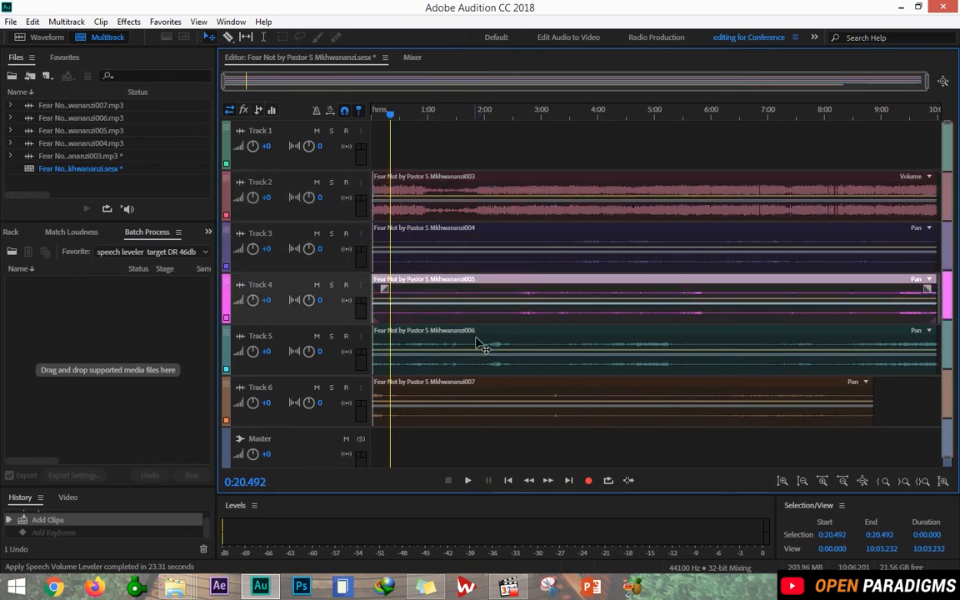
pyautogui.click(478, 365)
pyautogui.click(482, 396)
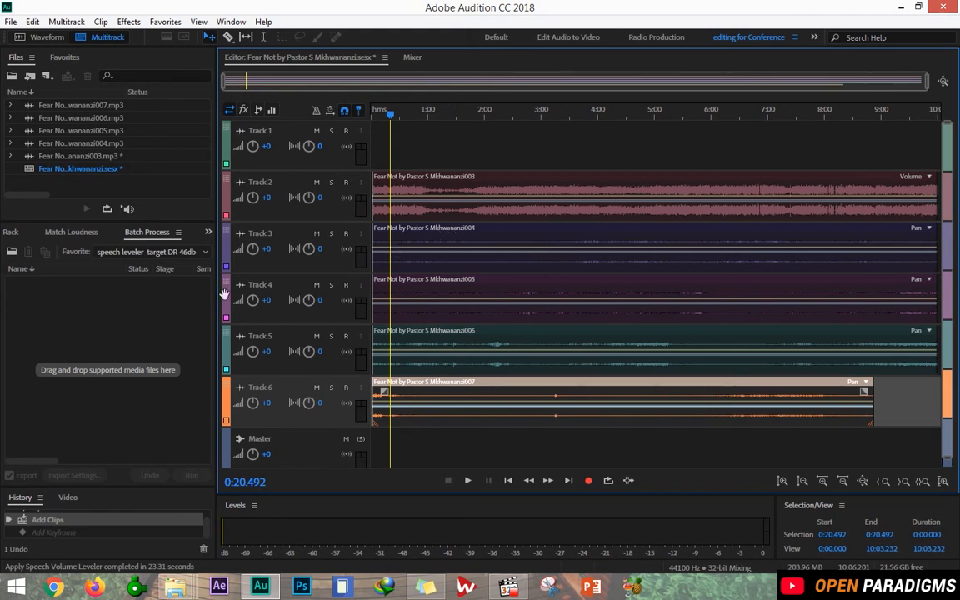
# Select files 004 through 007 in the Files panel and show the Match Loudness panel.
pyautogui.click(116, 157)
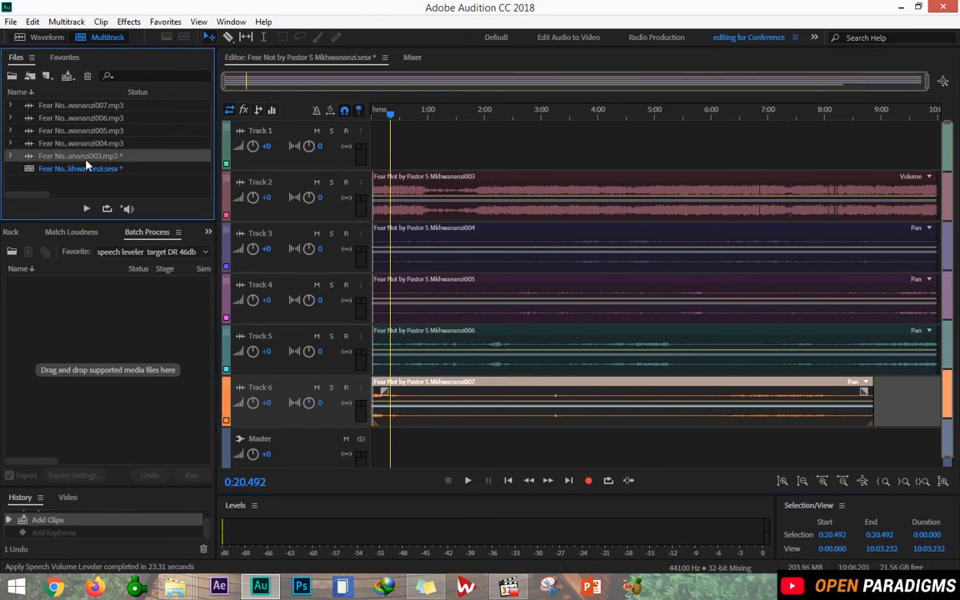
pyautogui.click(121, 146)
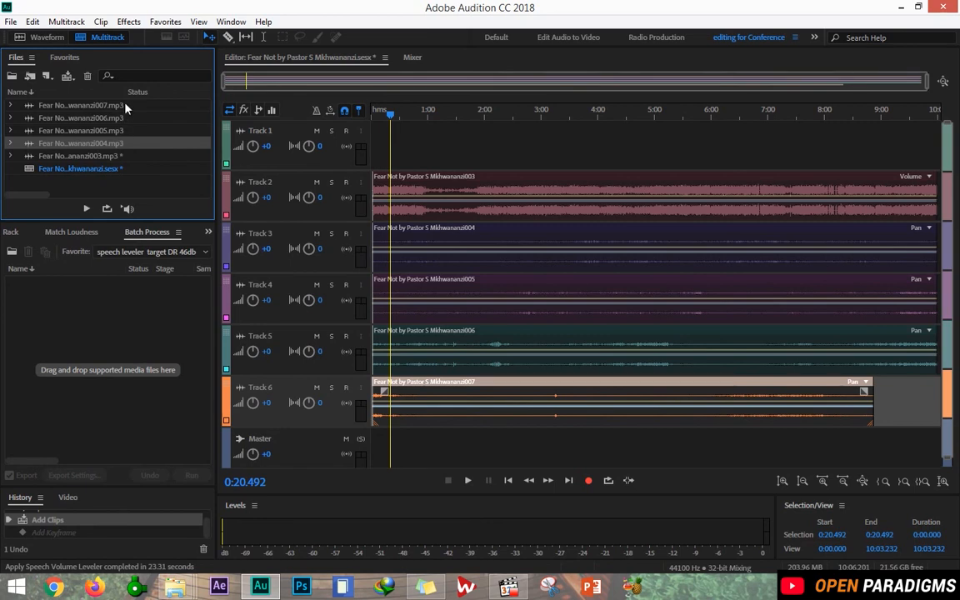
pyautogui.keyDown('shift'); pyautogui.click(125, 106); pyautogui.keyUp('shift')
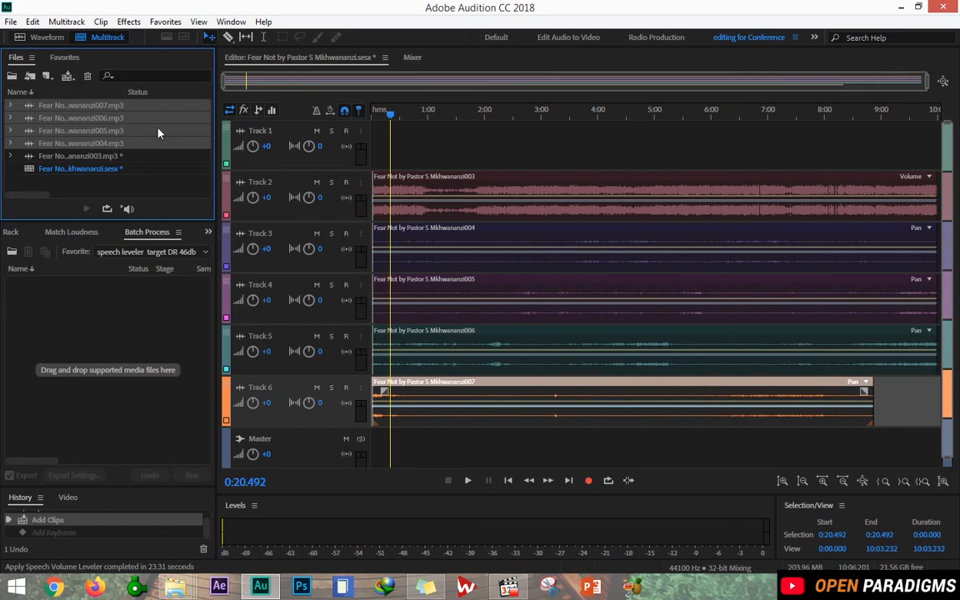
pyautogui.click(73, 232)
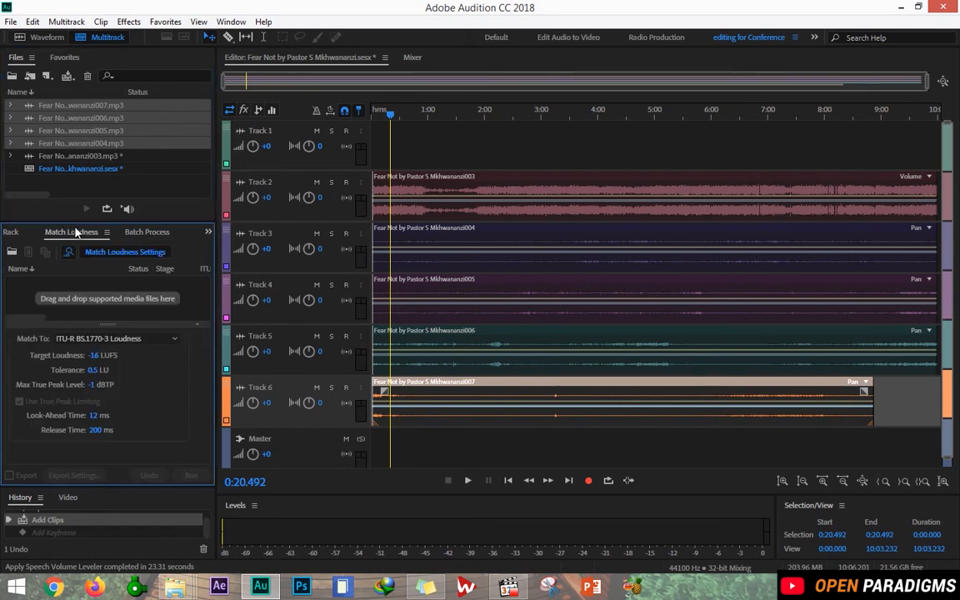
# Queue files 004–007 in Batch Process with the 'boost volume for sermon' favorite and run it.
pyautogui.click(140, 235)
pyautogui.moveTo(107, 120); pyautogui.dragTo(127, 327)
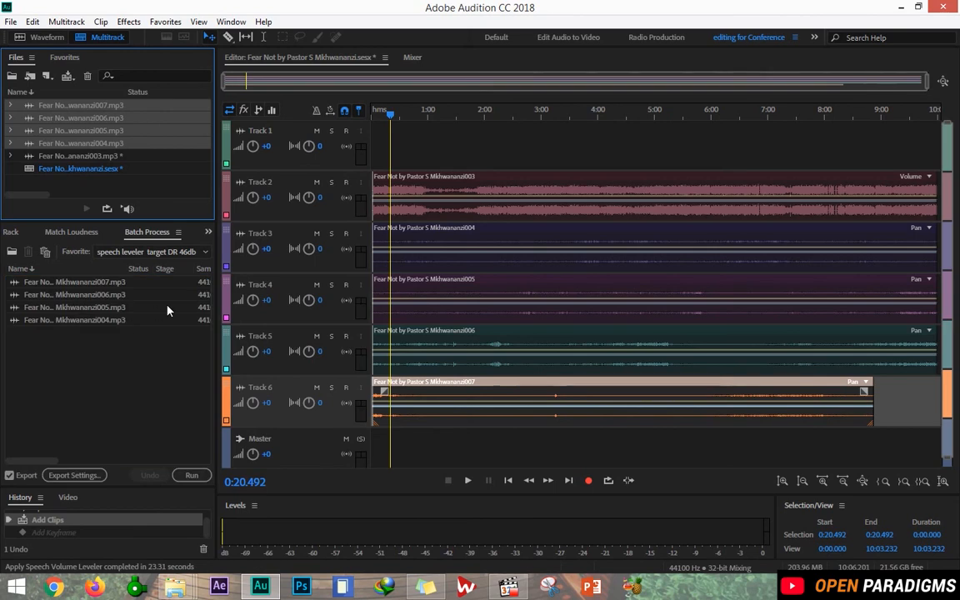
pyautogui.rightClick(166, 311)
pyautogui.click(117, 362)
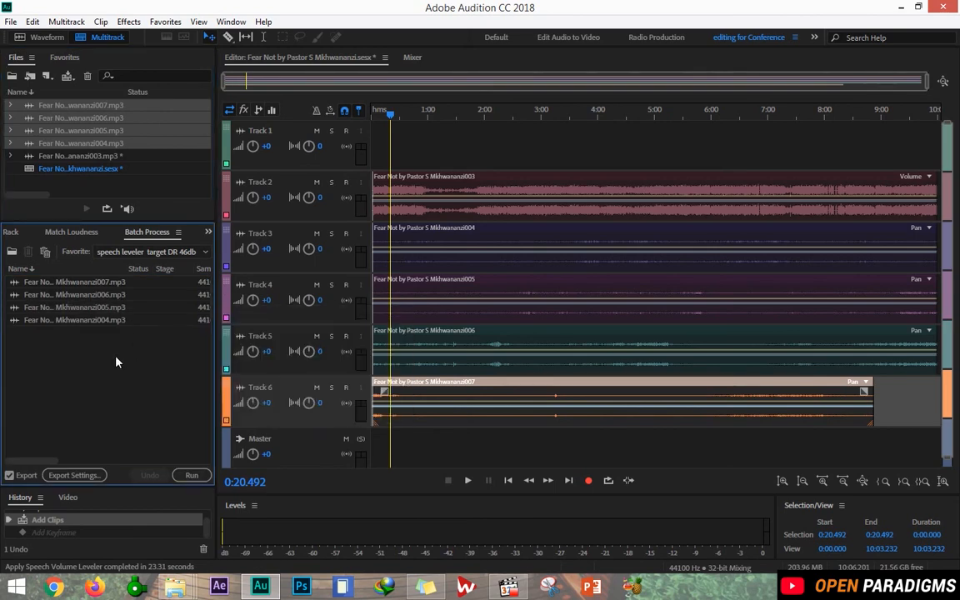
pyautogui.click(206, 252)
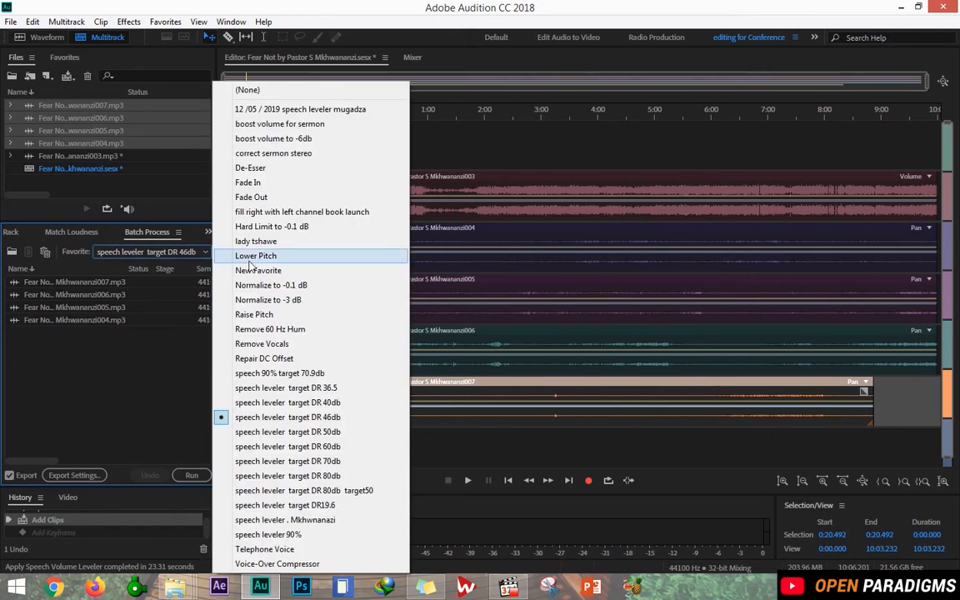
pyautogui.click(278, 125)
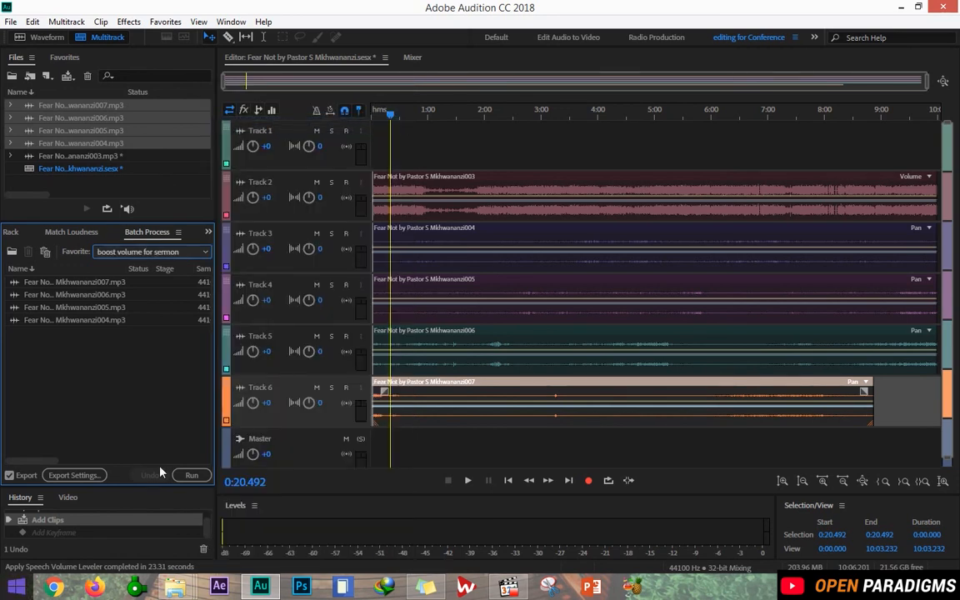
pyautogui.click(186, 474)
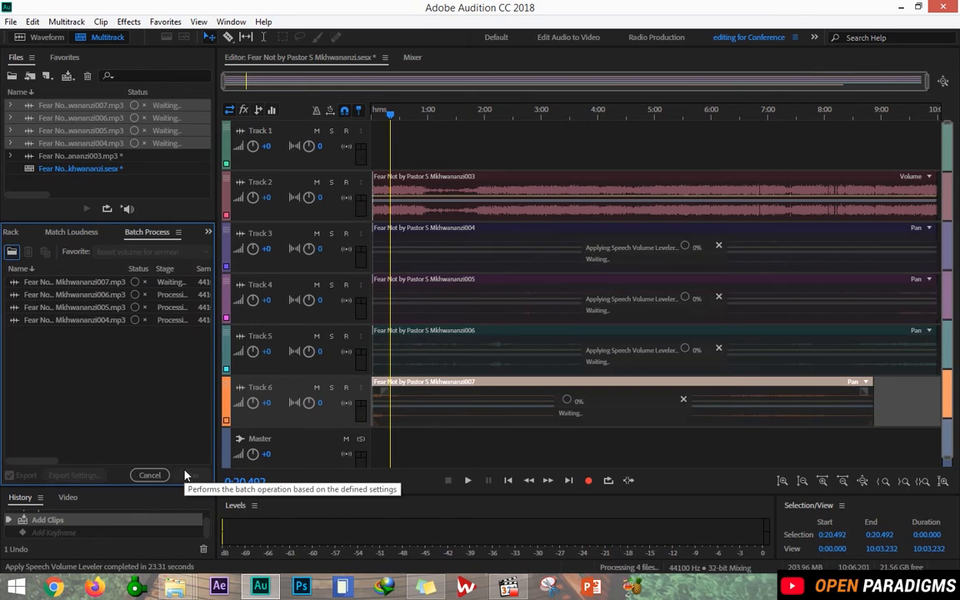